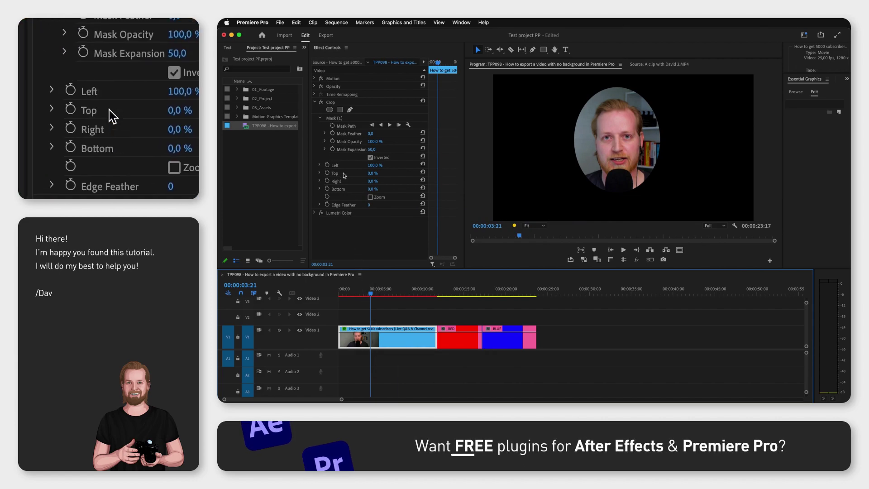
Show the face clip's Mask (1) outline and mark the clip's span as the in/out range
click(337, 120)
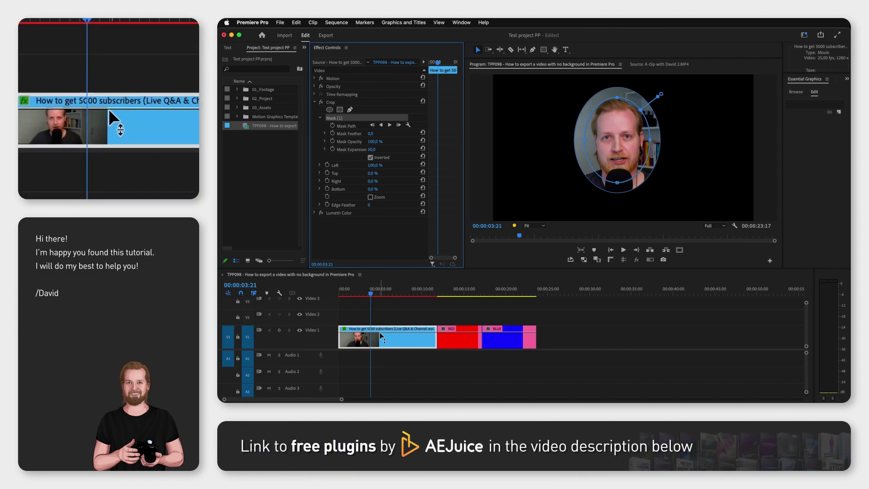
key(x)
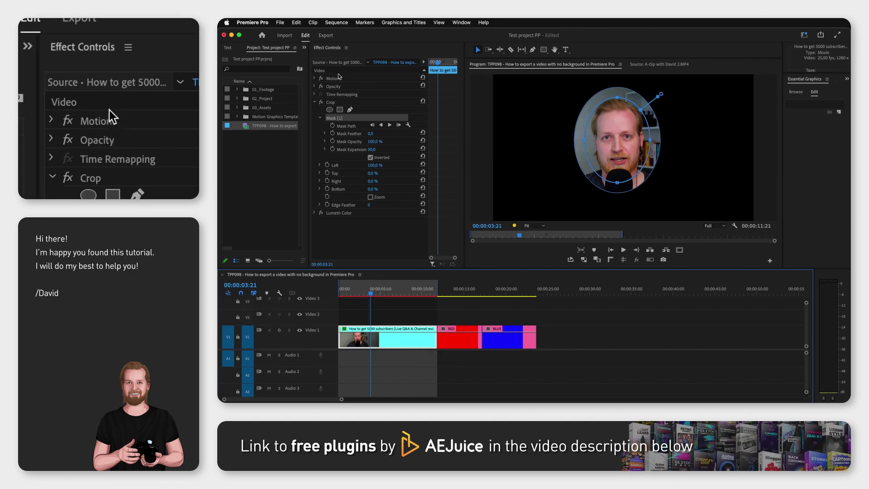
Bring up the sequence's Export settings for the QuickTime ProRes 4444 with alpha output
click(333, 42)
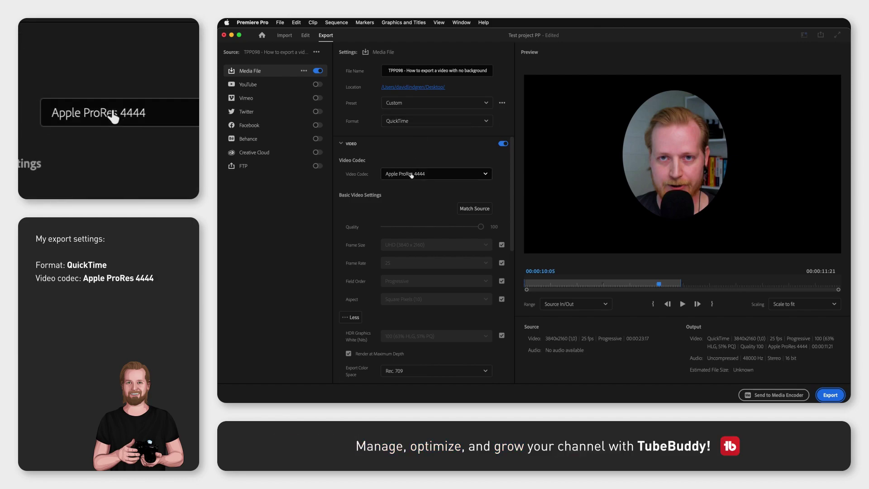
scroll(411, 174, down, 5)
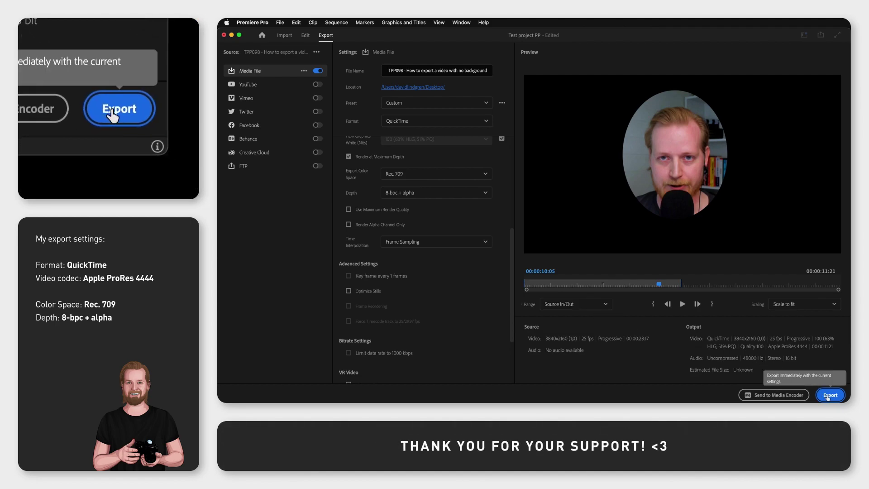
Drop the exported alpha .mov onto V2 above the red clip and preview it over red
click(307, 37)
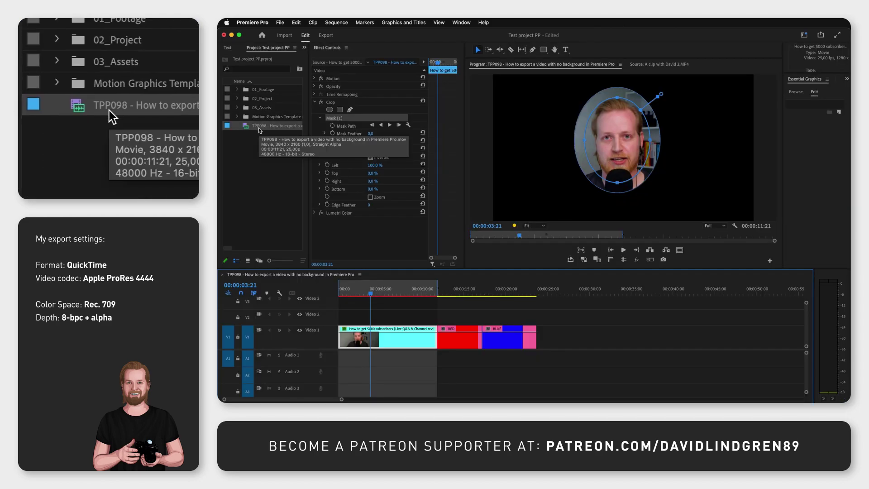
drag(401, 274, 442, 314)
click(446, 291)
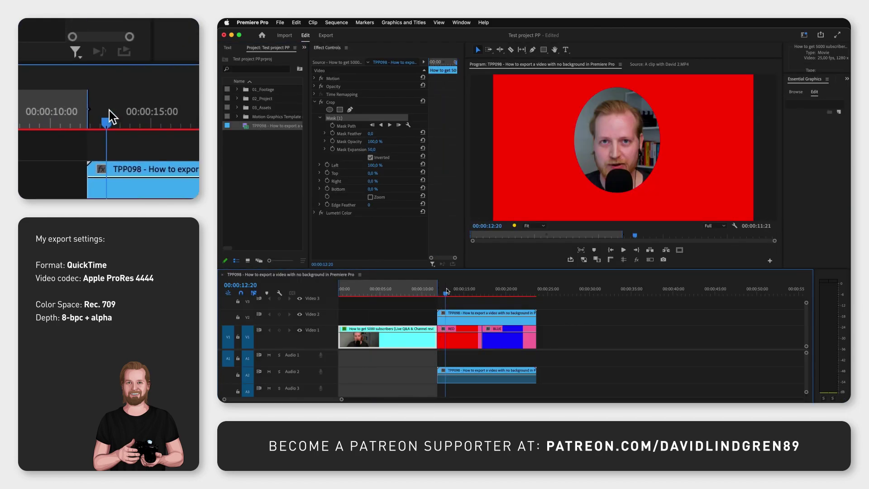